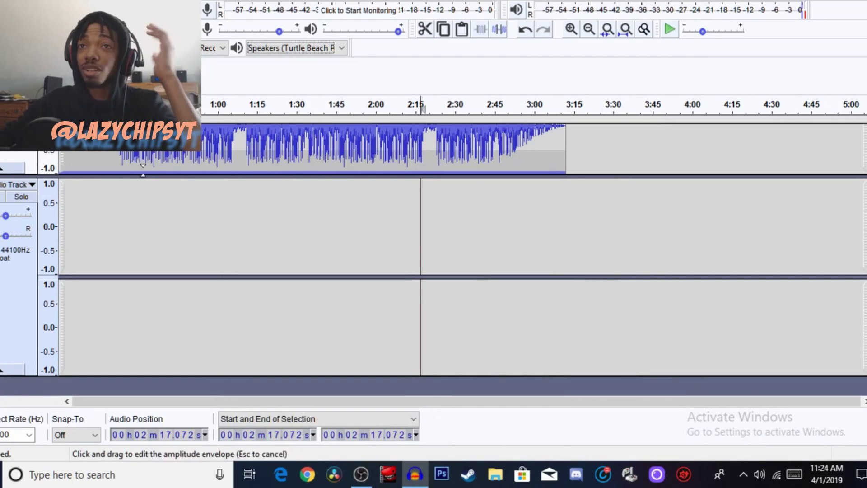
Play the beat from the start, skip to about 2:01 on the timeline and stop playback
{"action": "key", "text": "space"}
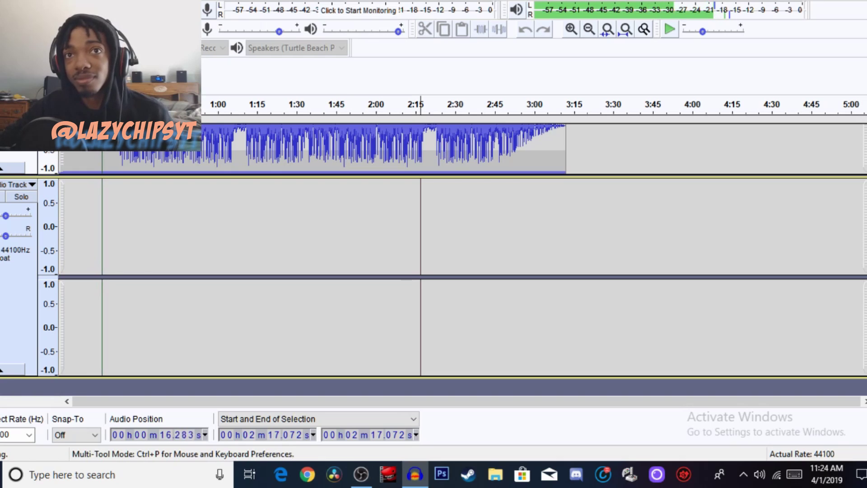
{"action": "scroll", "coordinate": [92, 162], "scroll_direction": "up", "scroll_amount": 3}
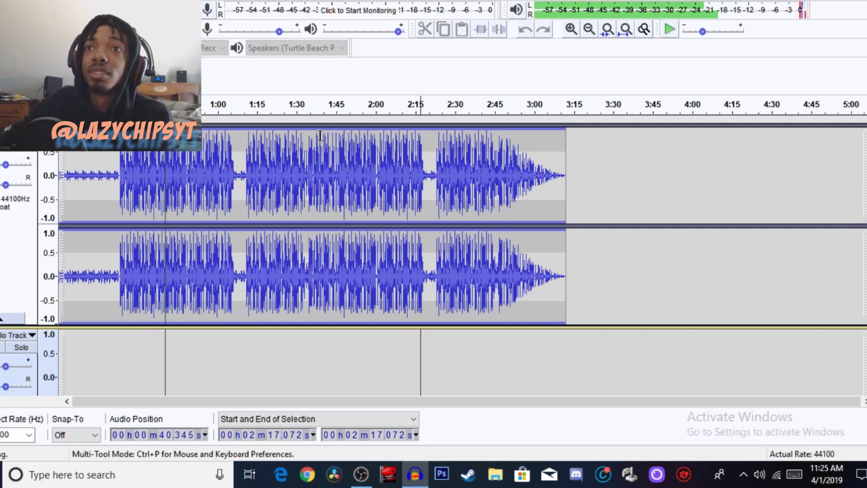
{"action": "left_click", "coordinate": [375, 103]}
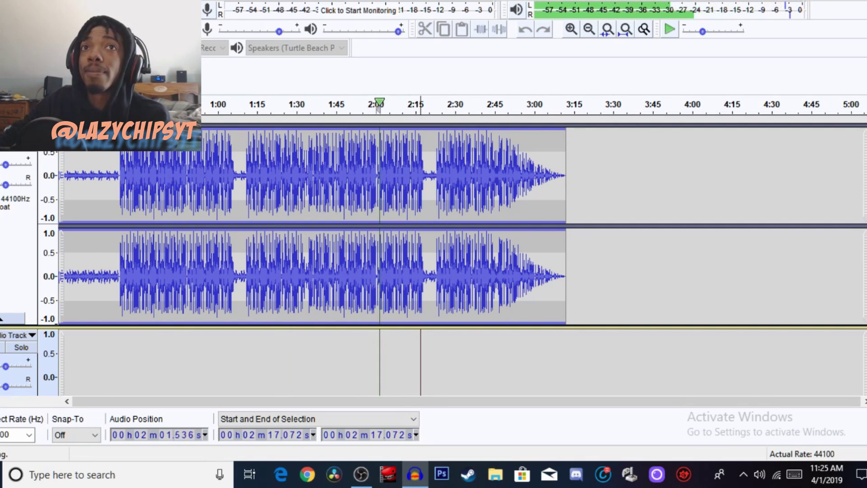
{"action": "key", "text": "space"}
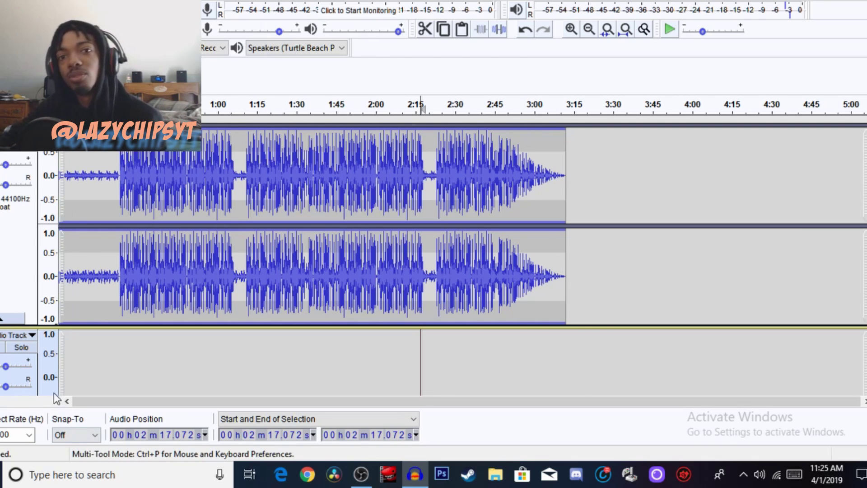
{"action": "left_click", "coordinate": [68, 360]}
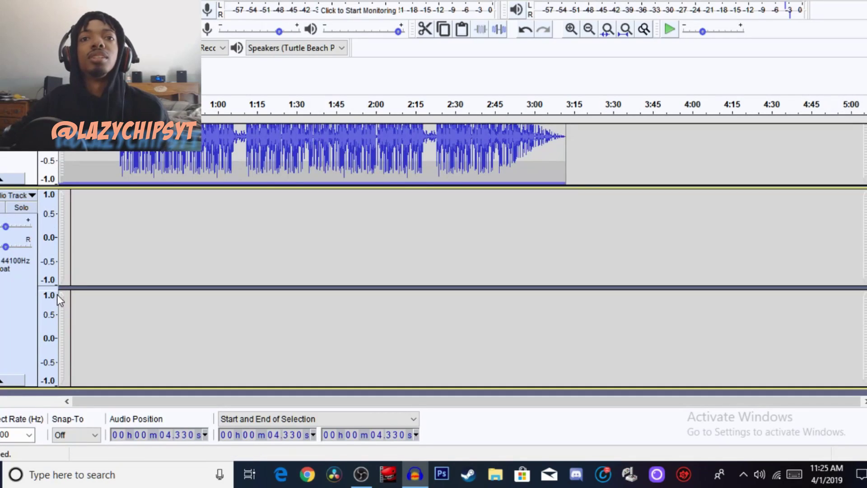
{"action": "left_click", "coordinate": [65, 277]}
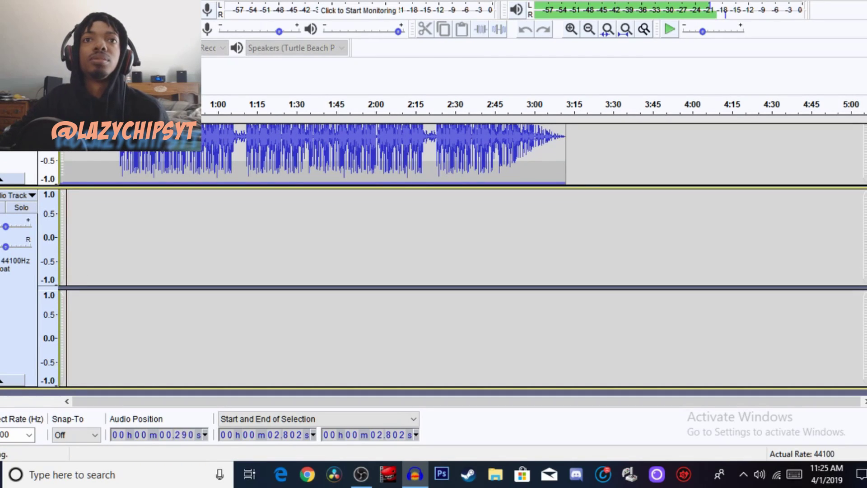
{"action": "left_click", "coordinate": [170, 25]}
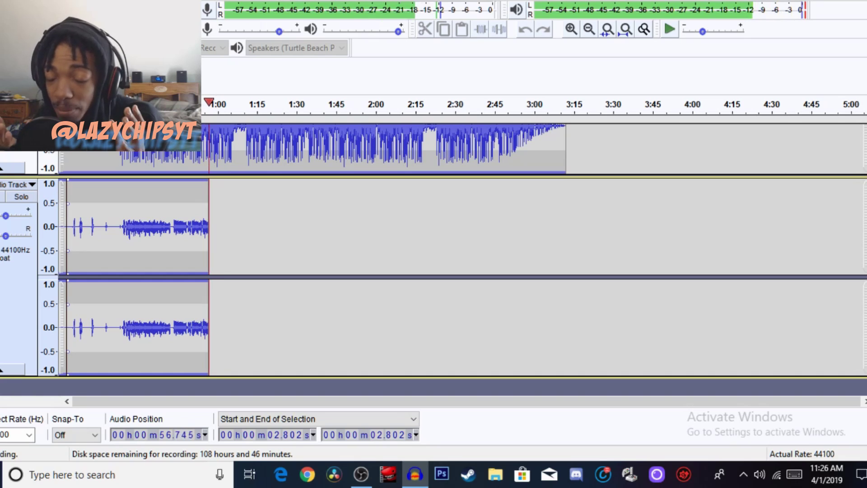
{"action": "key", "text": "space"}
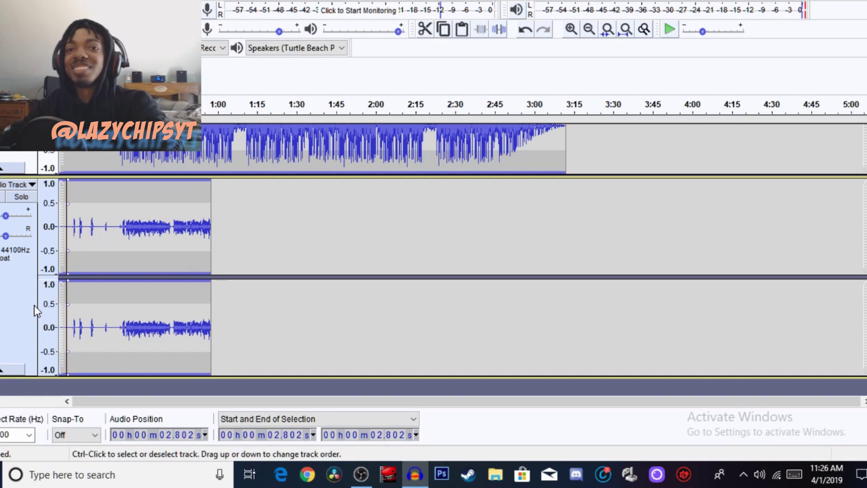
{"action": "key", "text": "ctrl+z"}
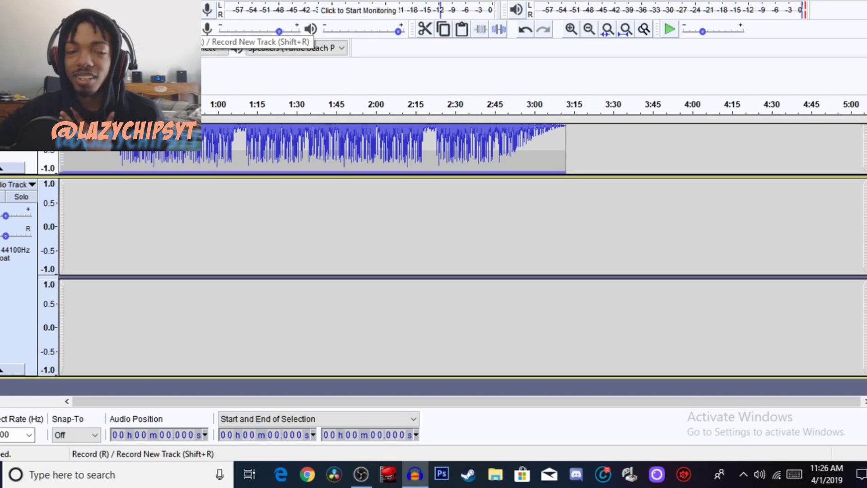
Record a vocal take about 3 min 13 s long on the empty stereo track, starting at 0:00 over the beat
{"action": "key", "text": "r"}
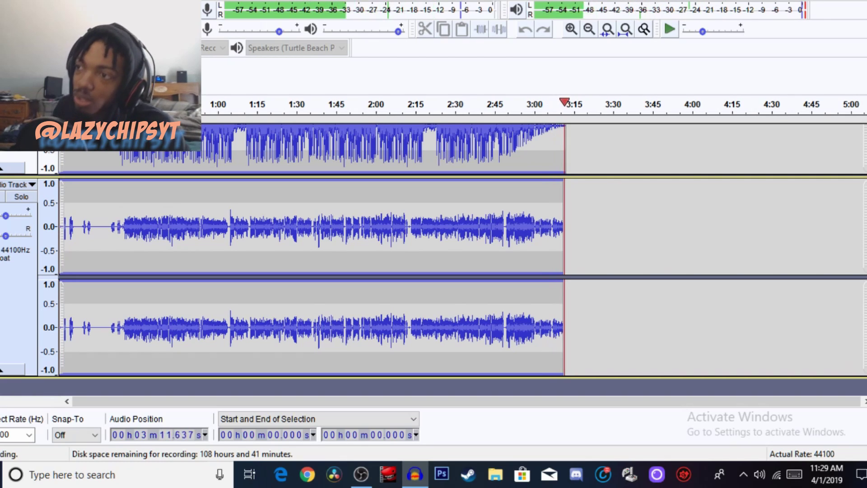
{"action": "key", "text": "space"}
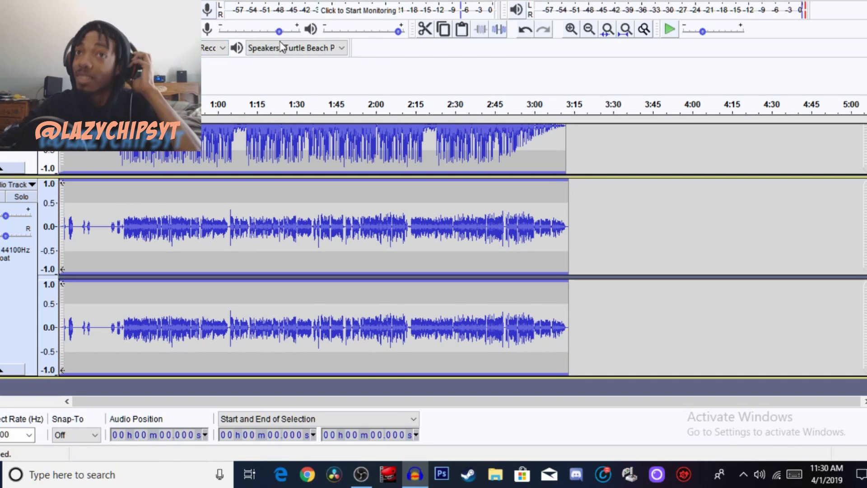
Set the playback device to DW32H1G1 (NVIDIA High Definition) and listen to the recorded vocal with the beat
{"action": "left_click", "coordinate": [288, 52]}
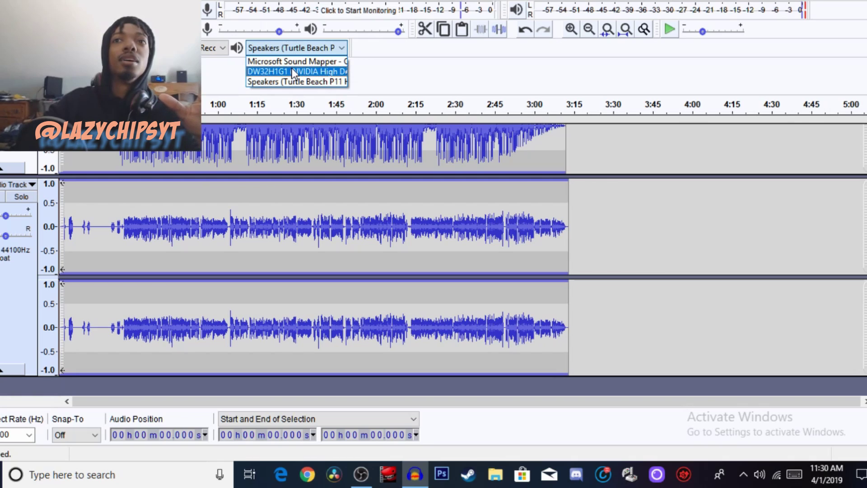
{"action": "left_click", "coordinate": [292, 70]}
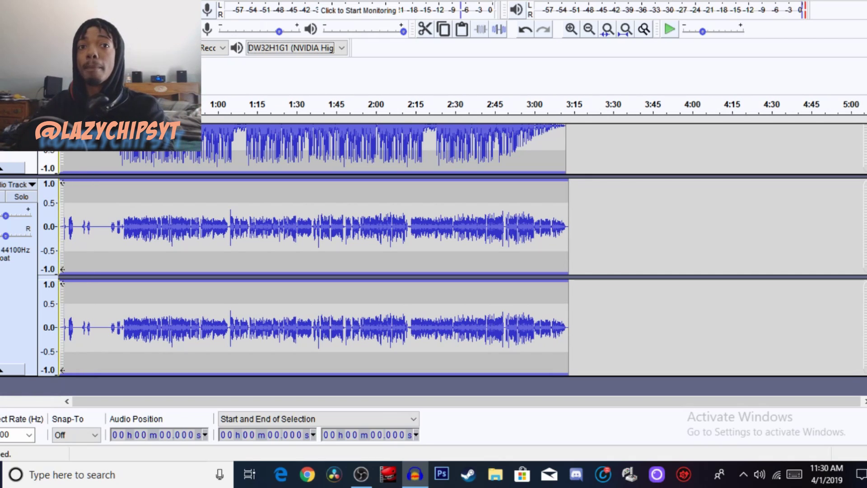
{"action": "key", "text": "space"}
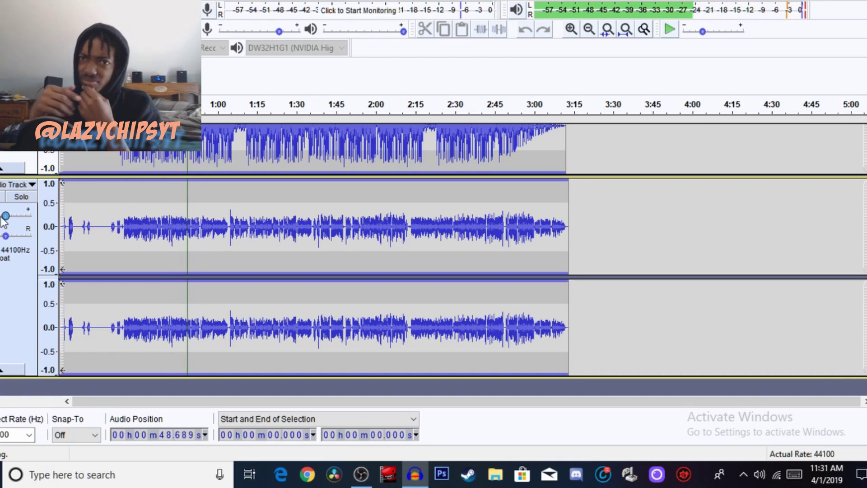
Open the Bass and Treble effect and try to apply it with bass at 4 dB and treble at -11 dB
{"action": "left_click", "coordinate": [106, 194]}
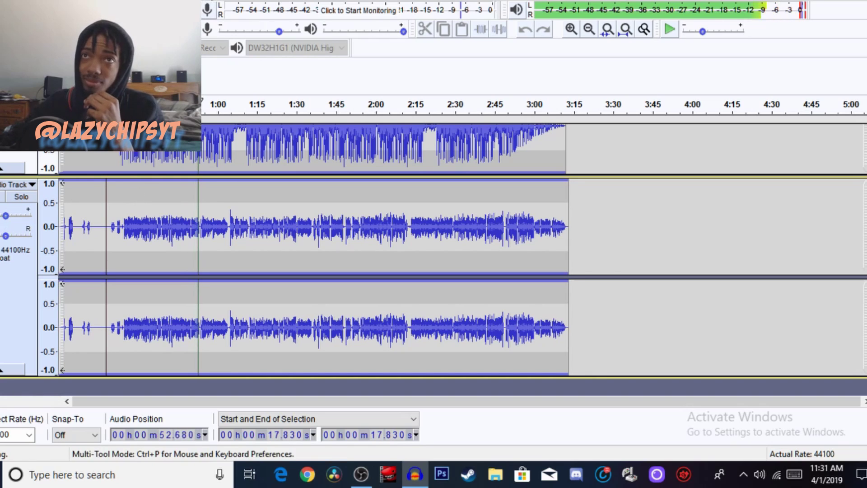
{"action": "left_click", "coordinate": [228, 0]}
{"action": "left_click", "coordinate": [269, 63]}
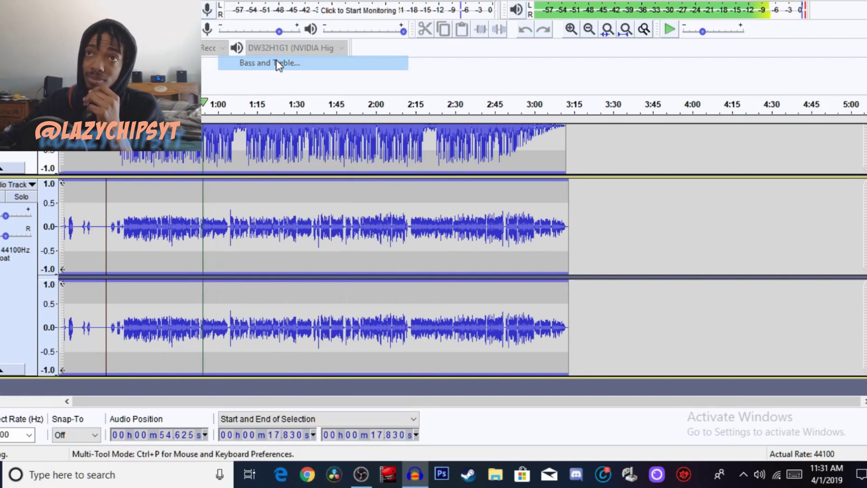
{"action": "left_click", "coordinate": [369, 173]}
{"action": "left_click_drag", "start_coordinate": [370, 171], "coordinate": [452, 172]}
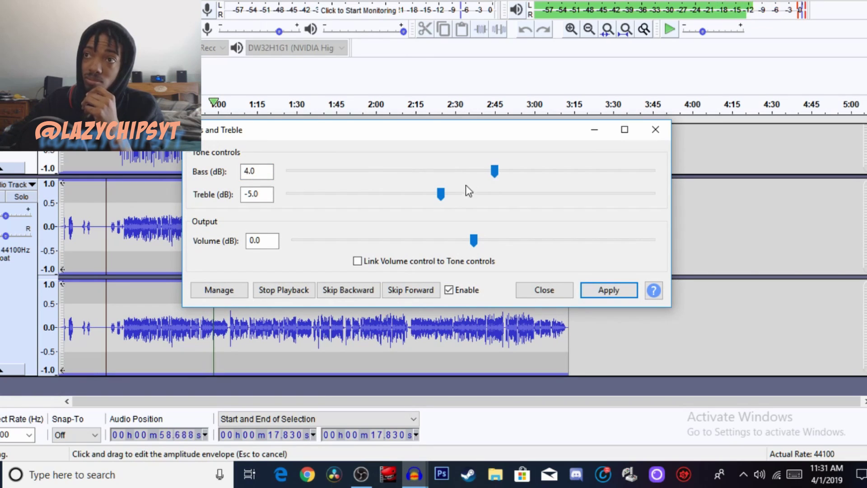
{"action": "left_click", "coordinate": [439, 199]}
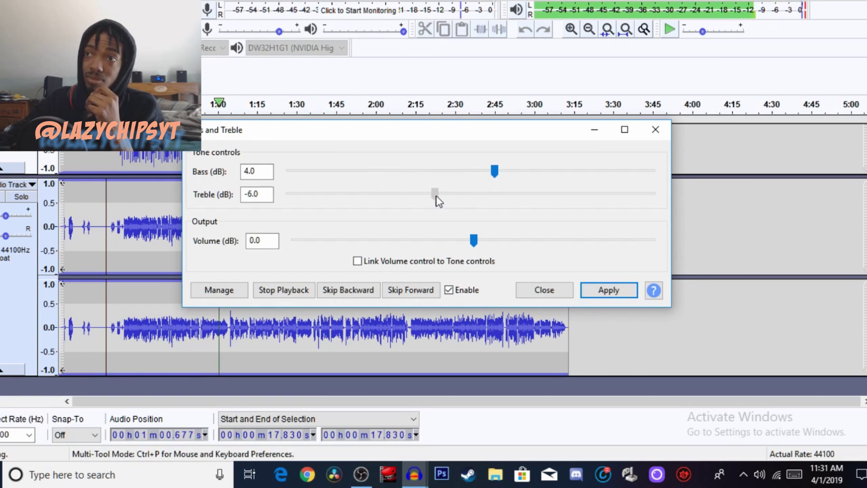
{"action": "left_click_drag", "start_coordinate": [438, 201], "coordinate": [409, 201]}
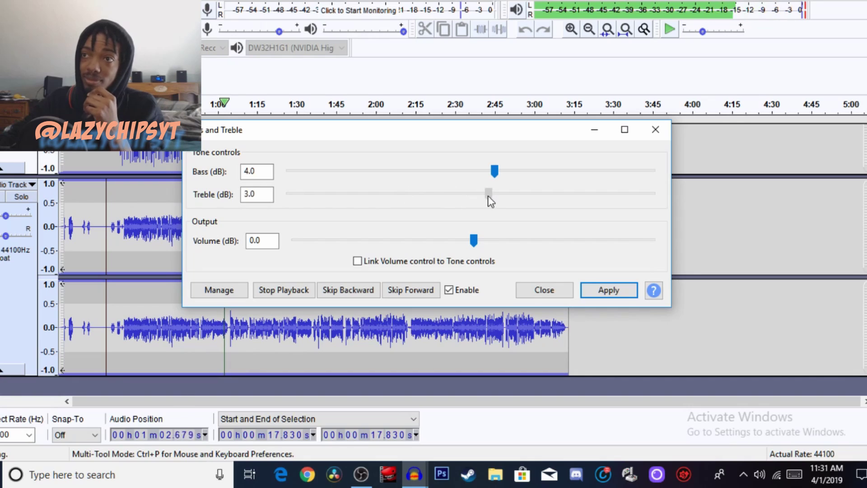
{"action": "left_click_drag", "start_coordinate": [490, 201], "coordinate": [523, 202]}
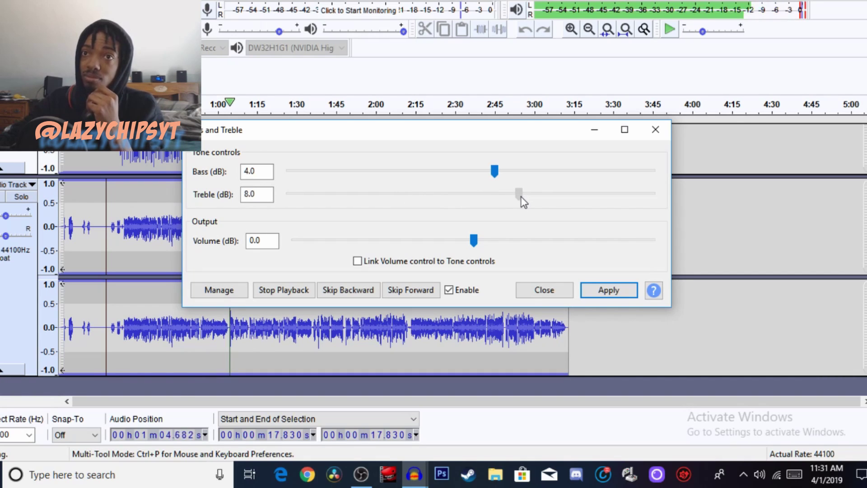
{"action": "left_click_drag", "start_coordinate": [453, 201], "coordinate": [411, 199]}
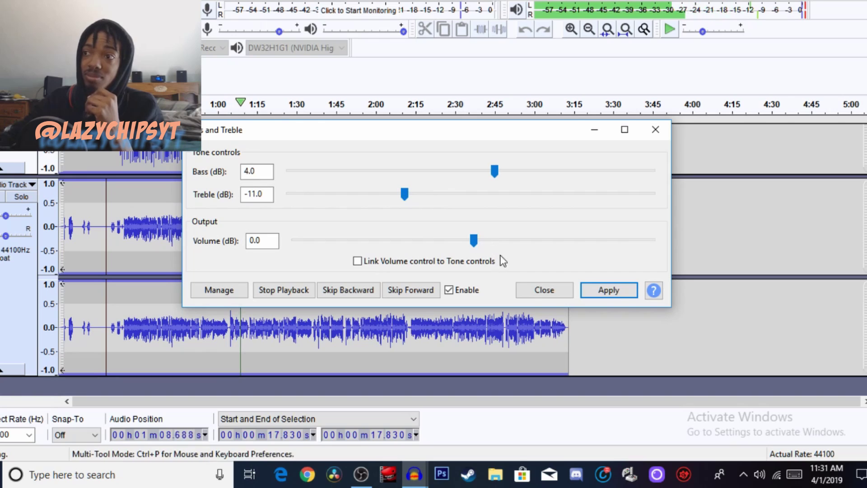
{"action": "left_click", "coordinate": [612, 296]}
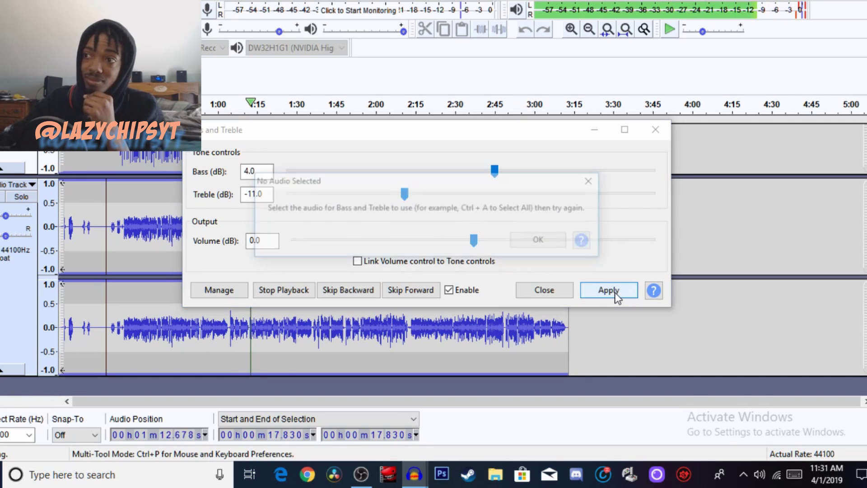
{"action": "left_click", "coordinate": [549, 243]}
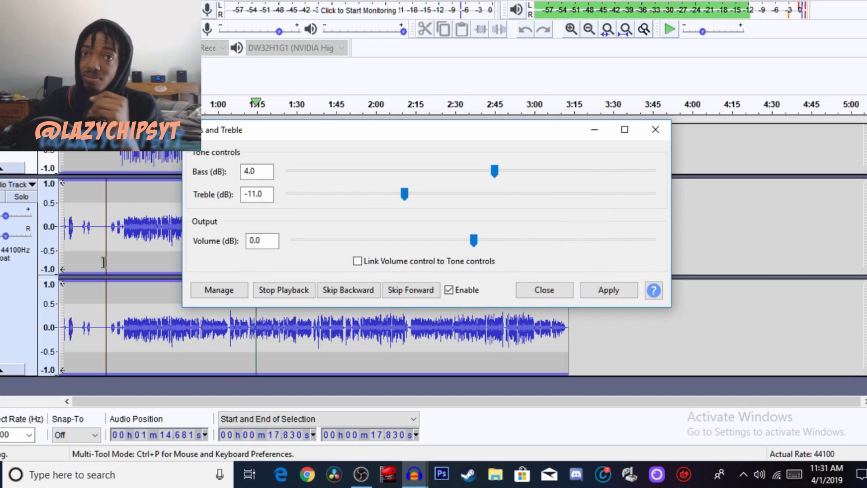
Select the whole vocal track and apply Bass and Treble with bass 8 dB, treble -8 dB and volume 3 dB
{"action": "left_click", "coordinate": [9, 301]}
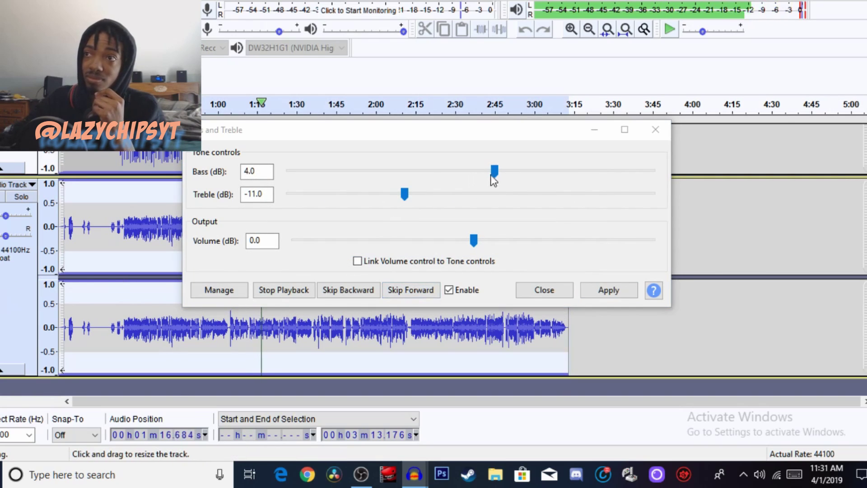
{"action": "left_click_drag", "start_coordinate": [494, 172], "coordinate": [366, 173]}
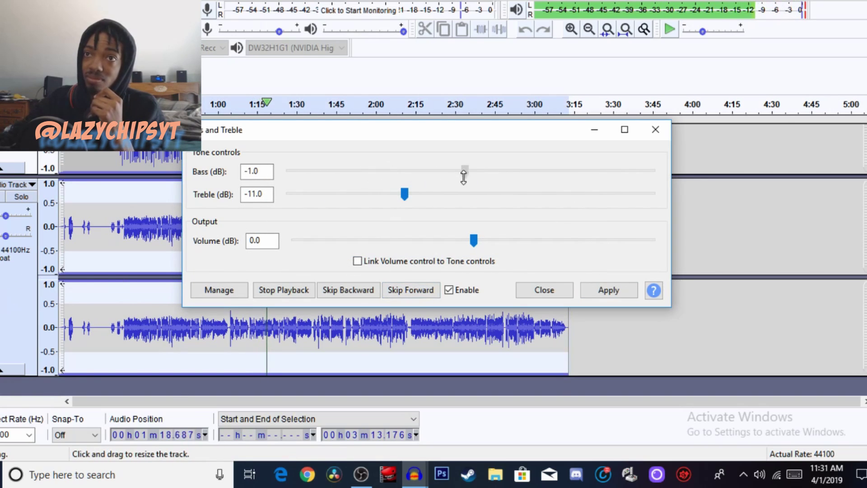
{"action": "left_click_drag", "start_coordinate": [463, 177], "coordinate": [518, 181]}
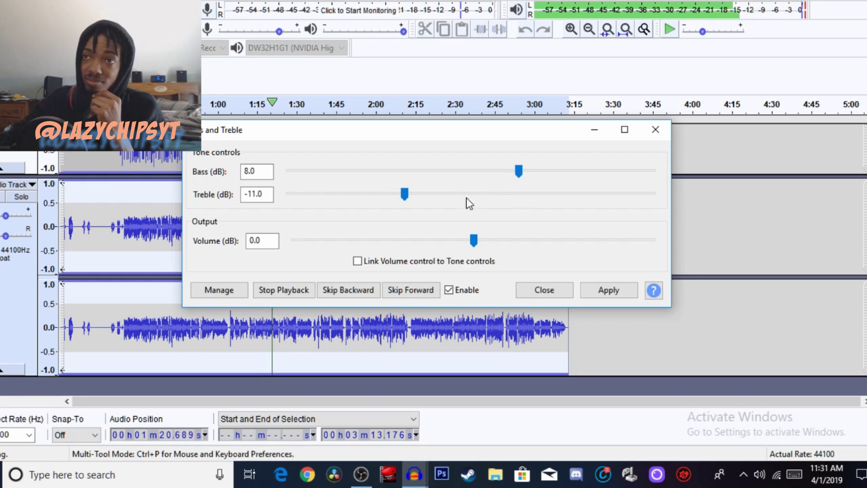
{"action": "left_click_drag", "start_coordinate": [407, 195], "coordinate": [437, 195]}
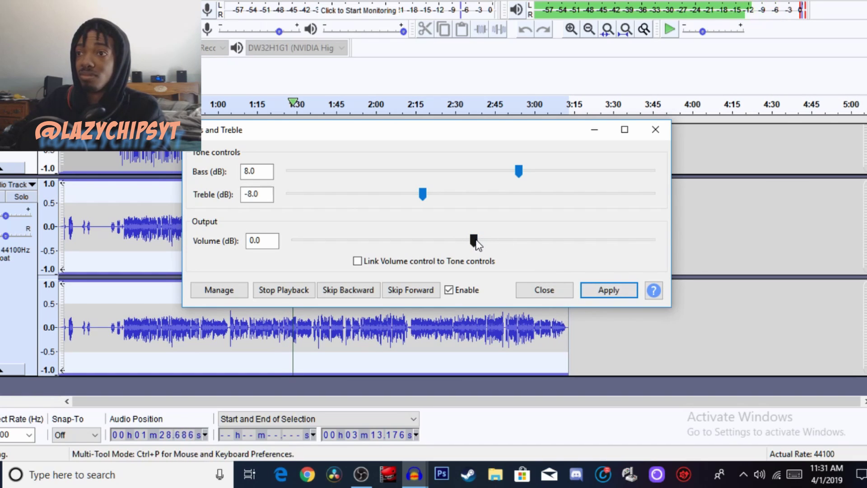
{"action": "left_click_drag", "start_coordinate": [474, 240], "coordinate": [492, 242]}
{"action": "left_click", "coordinate": [593, 296]}
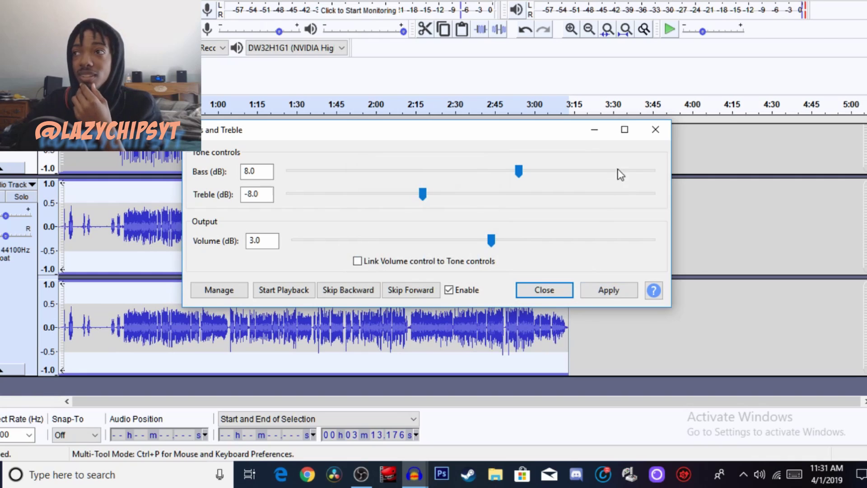
{"action": "left_click", "coordinate": [654, 130]}
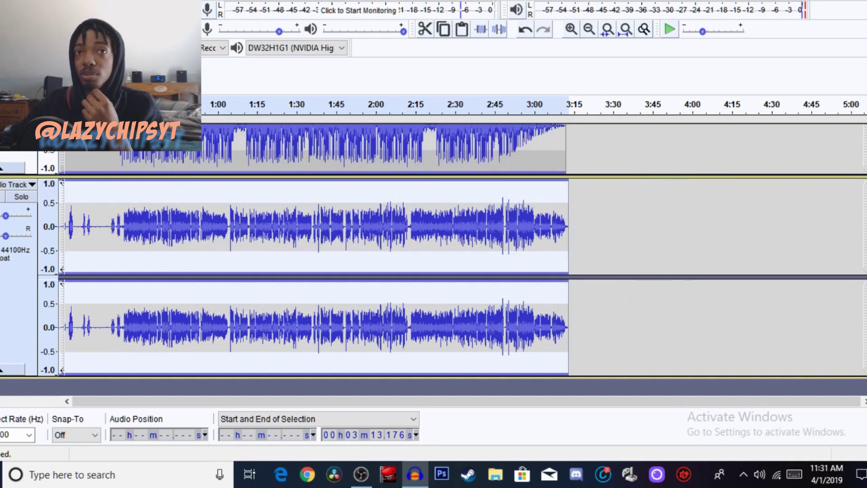
Listen to the processed vocal with the beat and set the playback device to Speakers (Turtle Beach P11)
{"action": "key", "text": "space"}
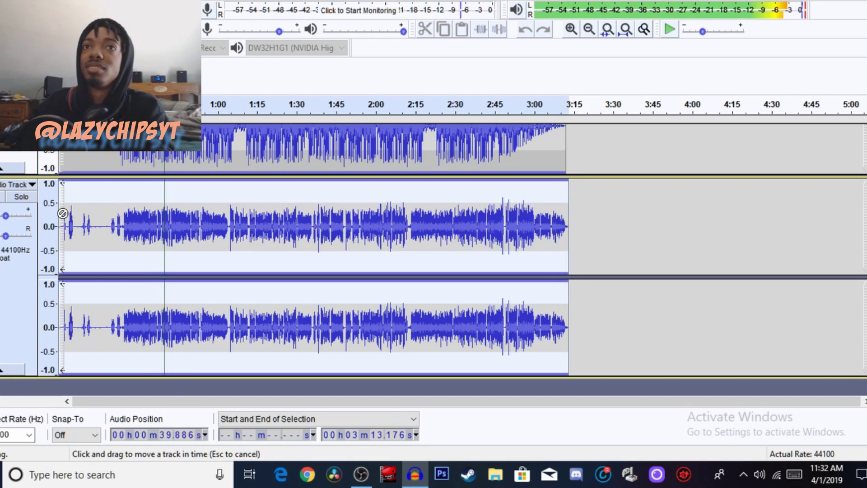
{"action": "key", "text": "space"}
{"action": "left_click", "coordinate": [316, 48]}
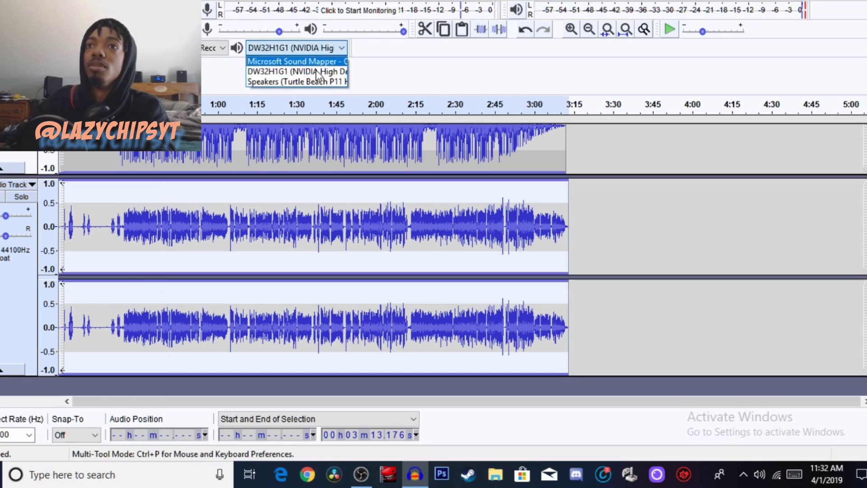
{"action": "left_click", "coordinate": [316, 72]}
{"action": "left_click", "coordinate": [317, 50]}
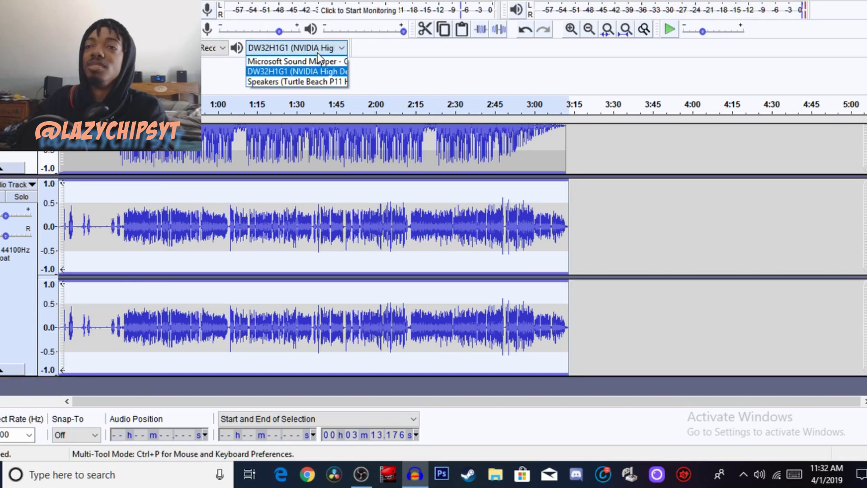
{"action": "left_click", "coordinate": [313, 82]}
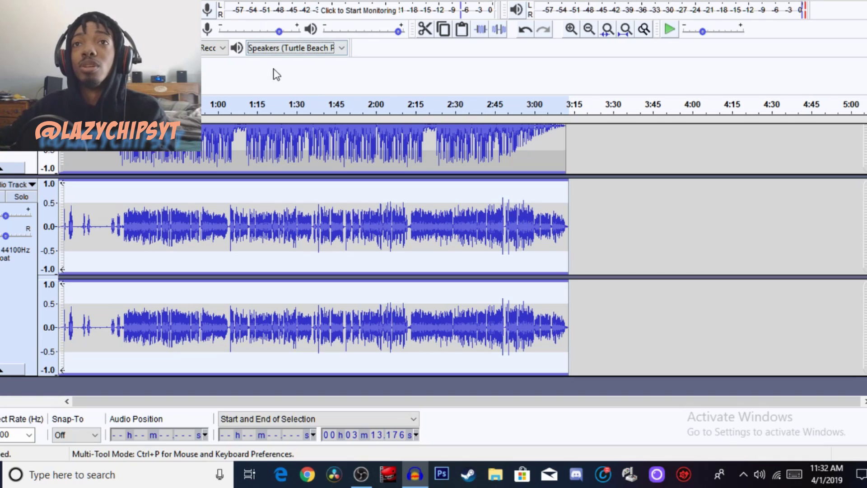
{"action": "left_click", "coordinate": [150, 108]}
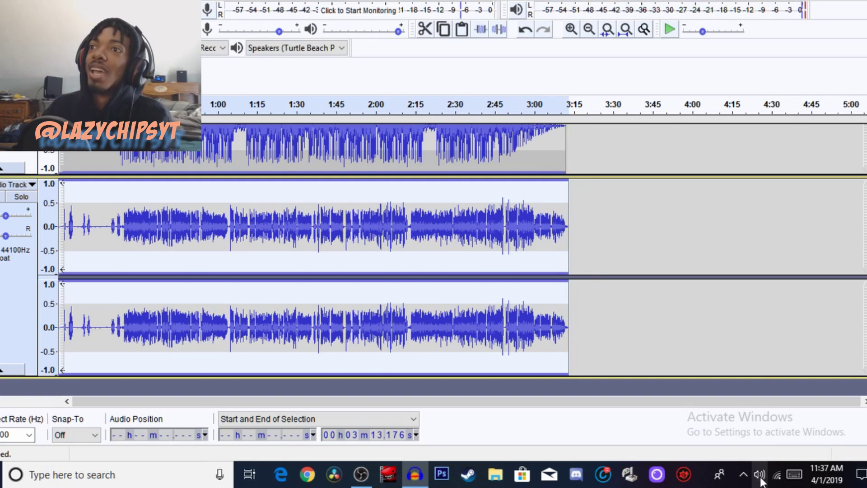
{"action": "scroll", "coordinate": [735, 253], "scroll_direction": "up", "scroll_amount": 3}
{"action": "scroll", "coordinate": [577, 258], "scroll_direction": "down", "scroll_amount": 3}
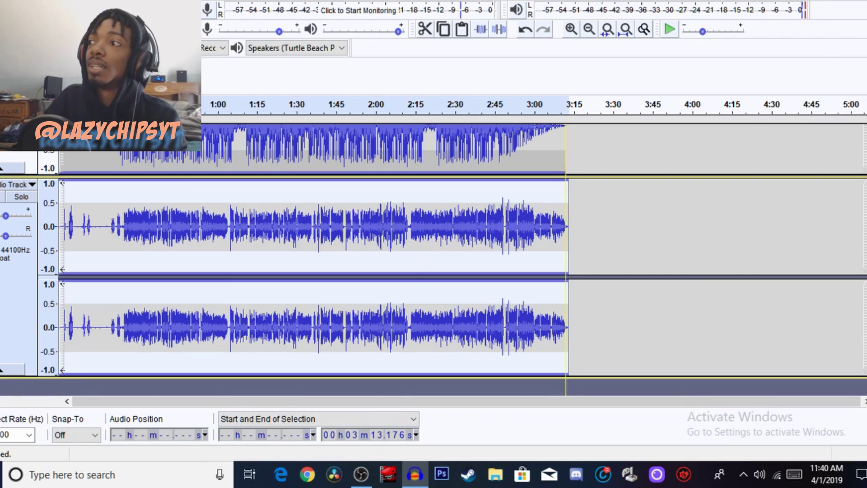
Select the quiet opening of the vocal track from 0 to about 1.83 s and capture it as the noise profile
{"action": "scroll", "coordinate": [434, 260], "scroll_direction": "up", "scroll_amount": 5}
{"action": "scroll", "coordinate": [704, 385], "scroll_direction": "down", "scroll_amount": 4}
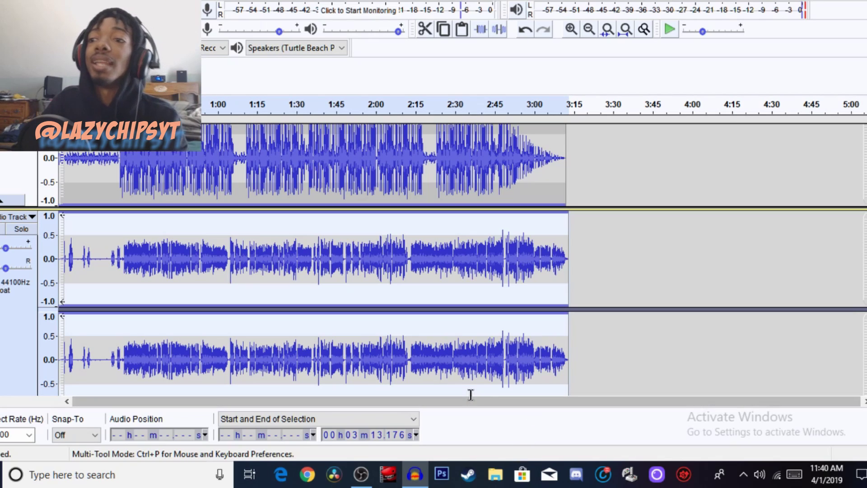
{"action": "left_click", "coordinate": [571, 29]}
{"action": "left_click", "coordinate": [570, 29]}
{"action": "left_click", "coordinate": [571, 30]}
{"action": "left_click", "coordinate": [571, 29]}
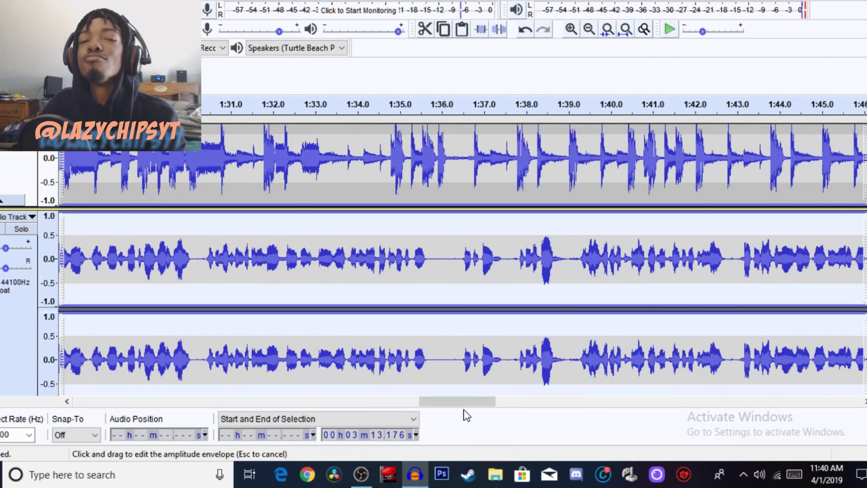
{"action": "left_click_drag", "start_coordinate": [460, 401], "coordinate": [56, 394]}
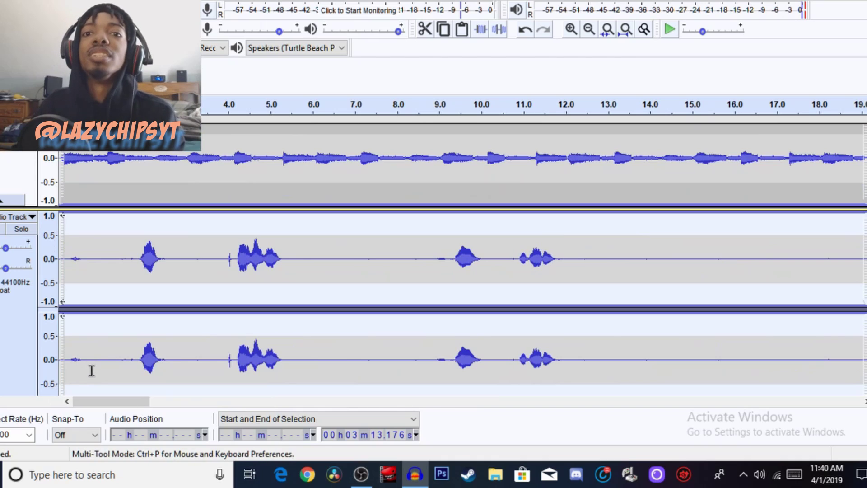
{"action": "left_click_drag", "start_coordinate": [136, 355], "coordinate": [37, 361]}
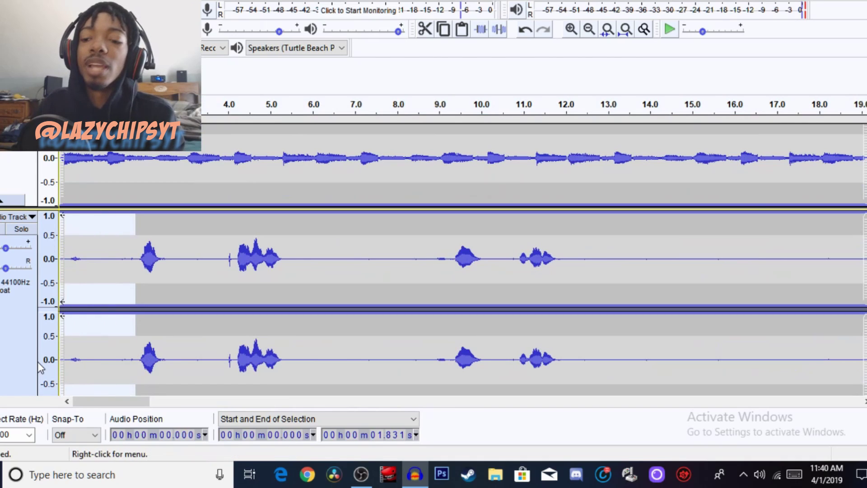
{"action": "scroll", "coordinate": [37, 361], "scroll_direction": "down", "scroll_amount": 1}
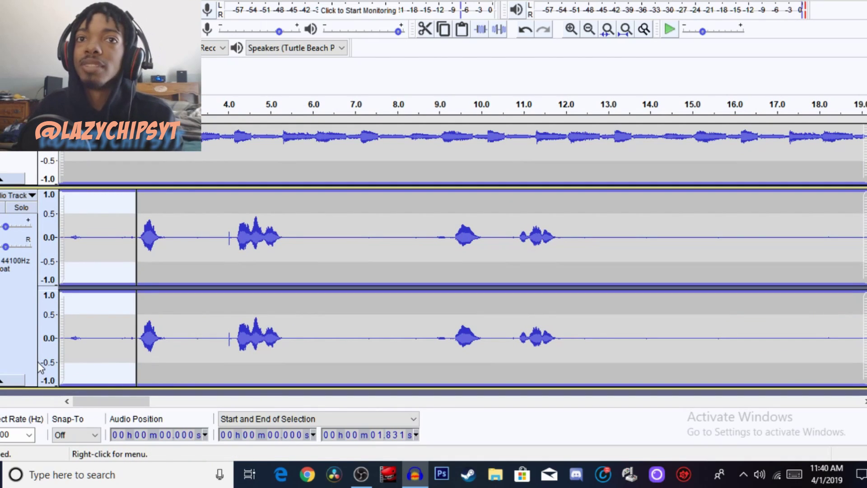
{"action": "left_click", "coordinate": [212, 2]}
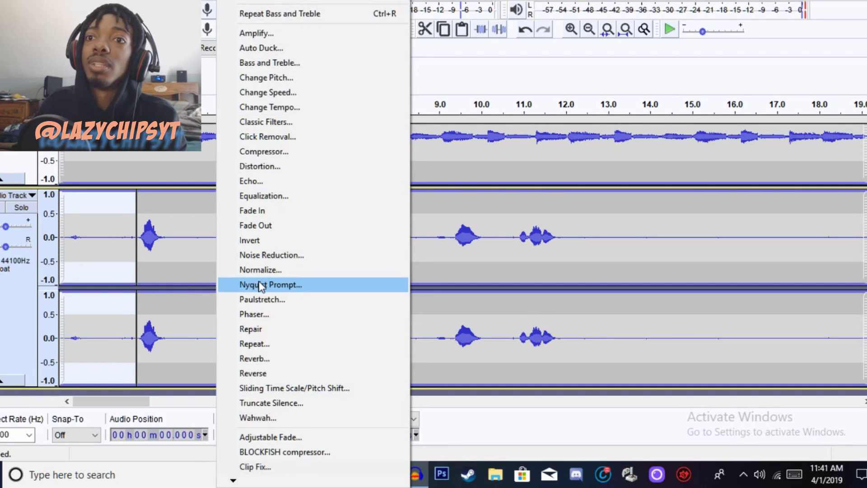
{"action": "left_click", "coordinate": [273, 254]}
{"action": "left_click", "coordinate": [395, 158]}
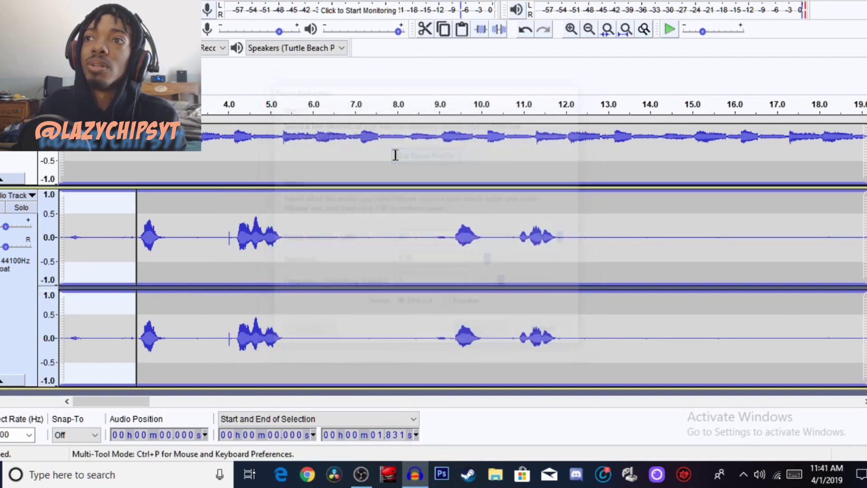
Select the whole vocal track, apply Noise Reduction at 48 dB with sensitivity 2.00 and 3 smoothing bands, and repeat the effect
{"action": "left_click", "coordinate": [18, 275]}
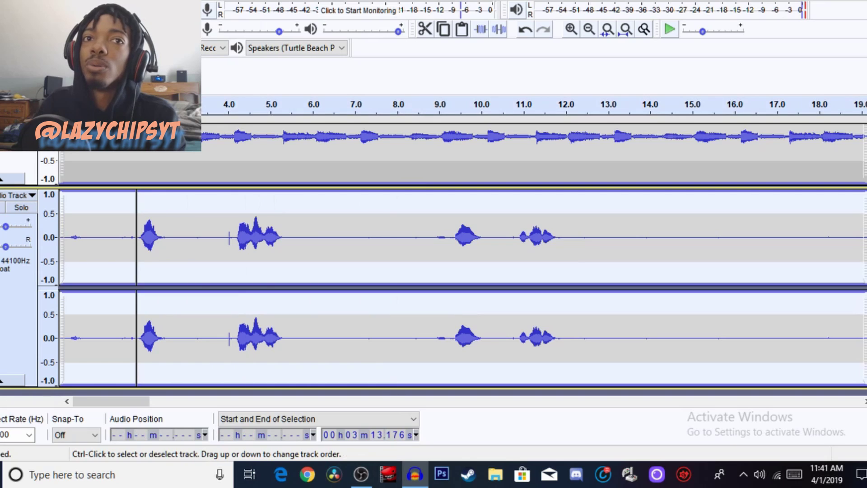
{"action": "left_click", "coordinate": [206, 2]}
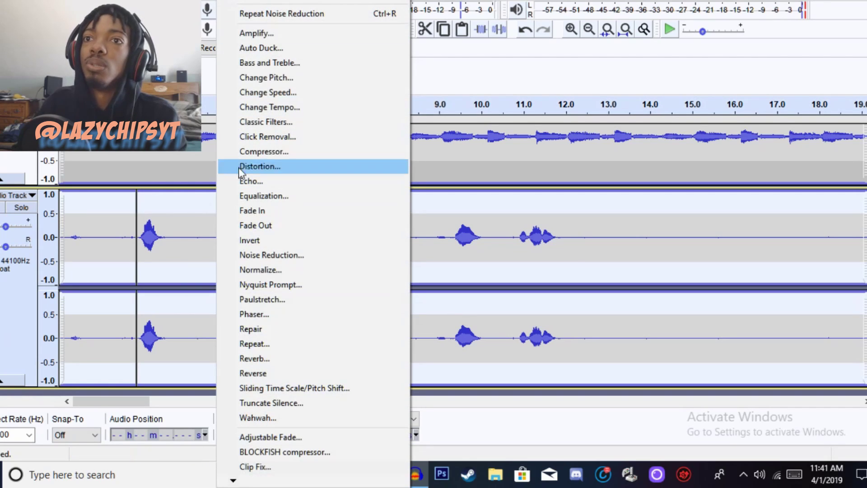
{"action": "left_click", "coordinate": [291, 255]}
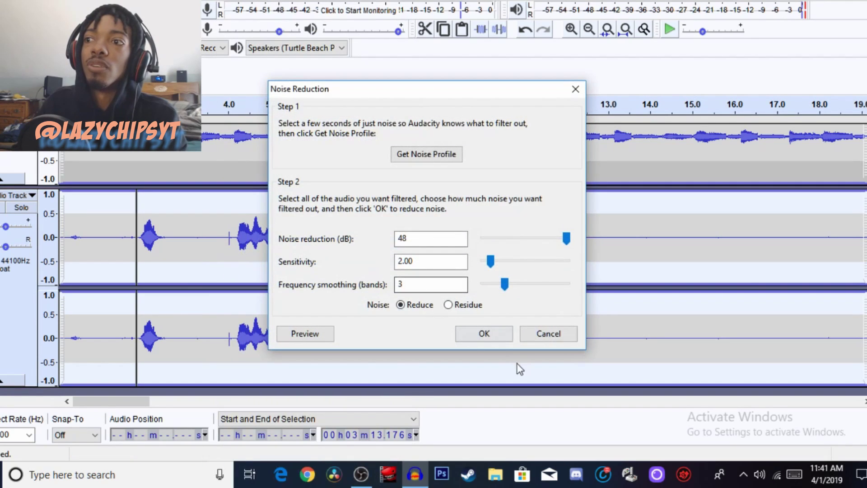
{"action": "left_click", "coordinate": [490, 337]}
{"action": "key", "text": "ctrl+r"}
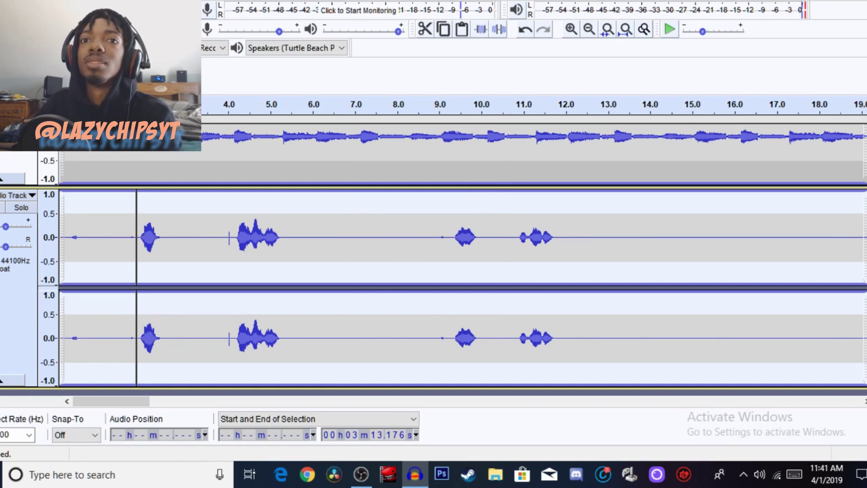
Reselect the first 1.83 s or so of the cleaned vocal and capture a fresh noise profile from it
{"action": "double_click", "coordinate": [85, 329]}
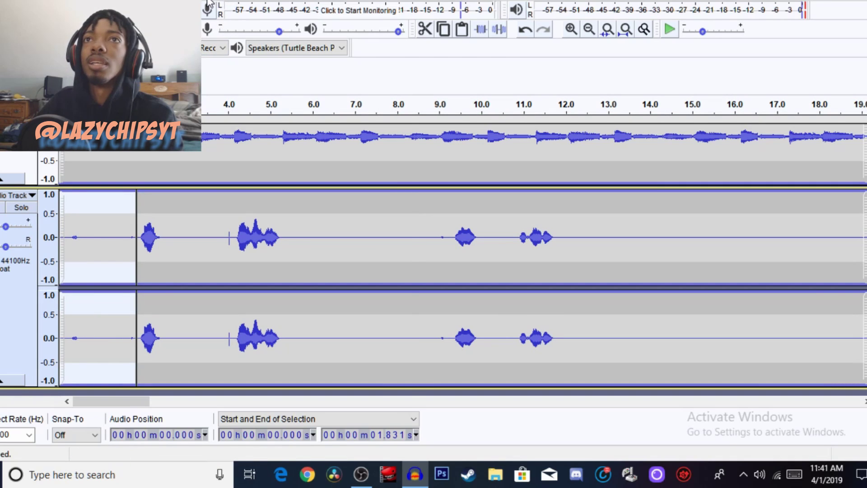
{"action": "left_click", "coordinate": [223, 1]}
{"action": "left_click", "coordinate": [302, 255]}
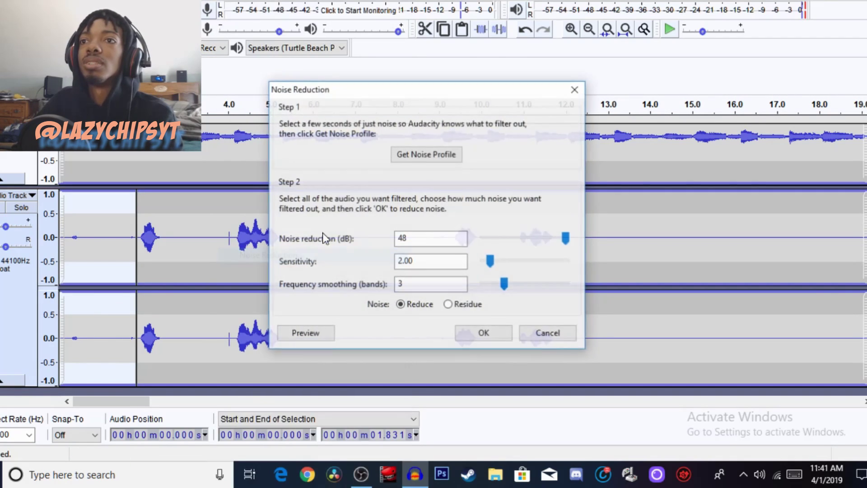
{"action": "left_click", "coordinate": [407, 156]}
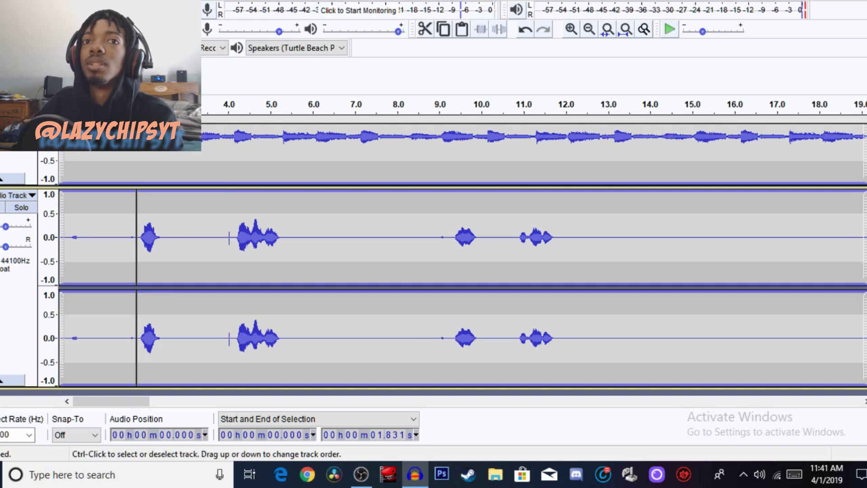
Apply Noise Reduction to the entire vocal track again with the new profile, using 48 dB, sensitivity 2.00 and 3 smoothing bands
{"action": "left_click", "coordinate": [18, 271]}
{"action": "left_click", "coordinate": [207, 3]}
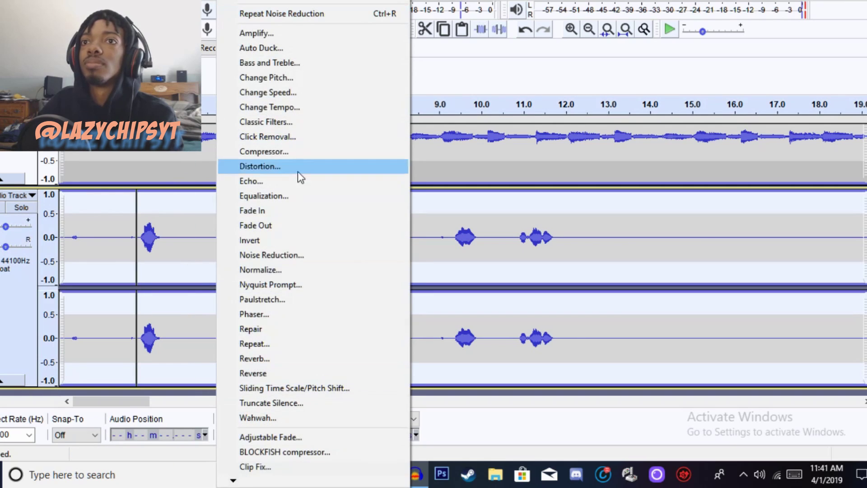
{"action": "left_click", "coordinate": [289, 253]}
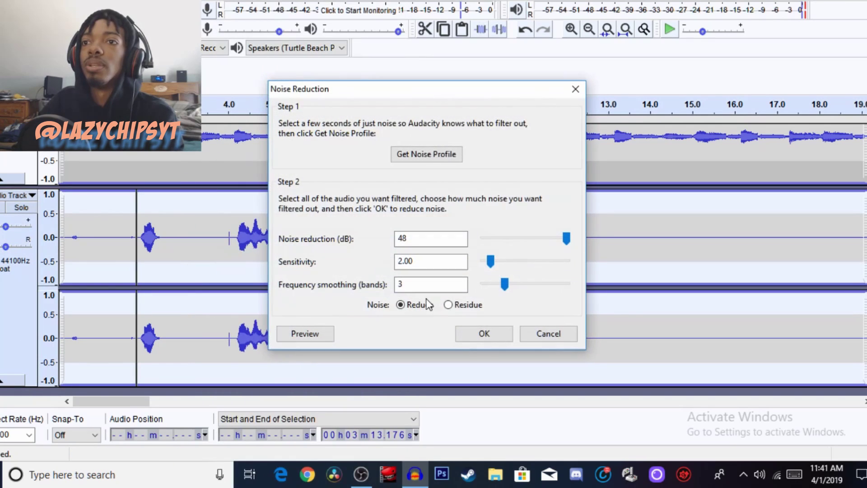
{"action": "left_click", "coordinate": [484, 334]}
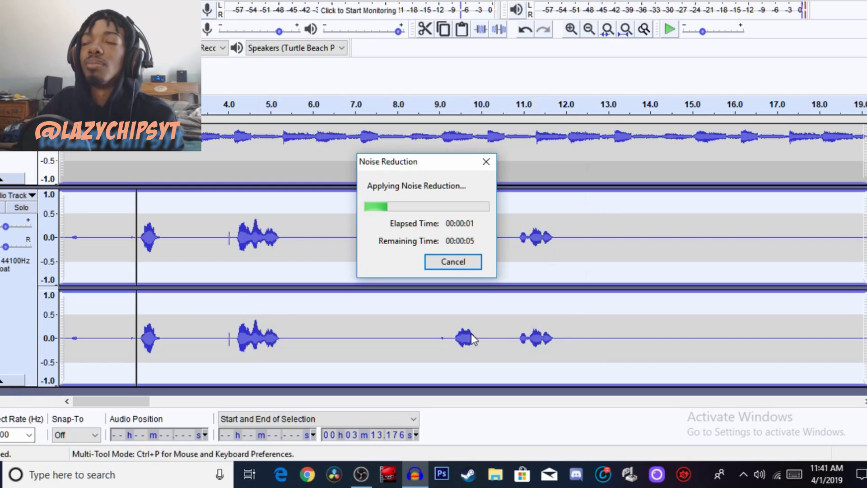